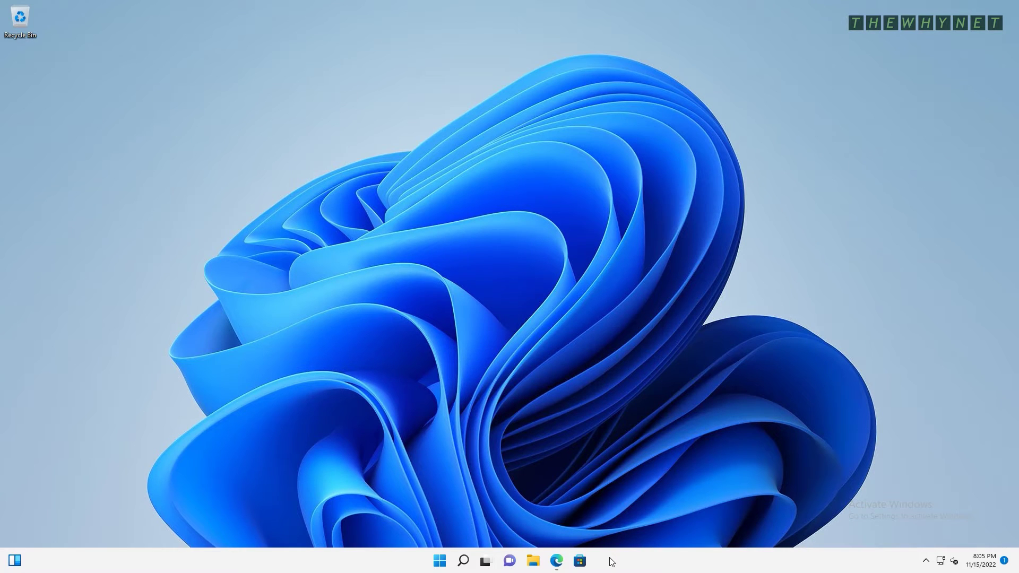
Open Edge on the Event Log Explorer site, eventlogxp.com
click(556, 561)
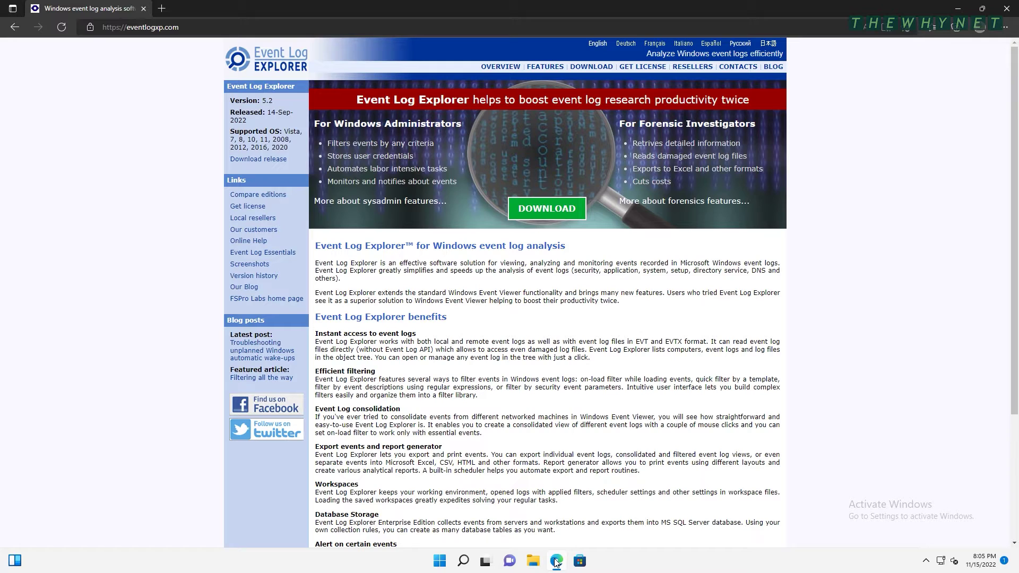
Go to the Event Log Explorer Free Personal download page
click(542, 211)
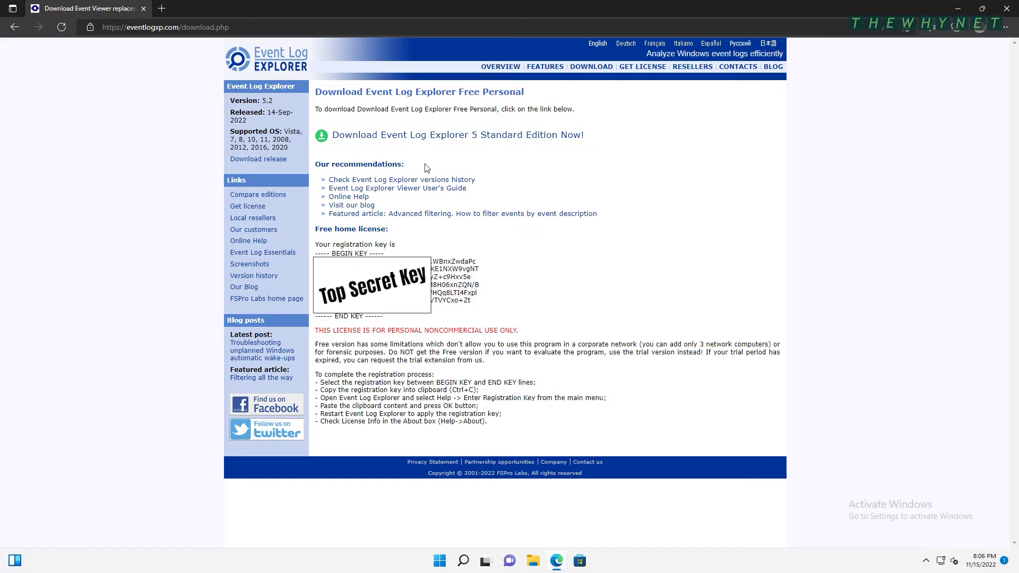
Download the Standard Edition installer and copy the free registration key
click(436, 141)
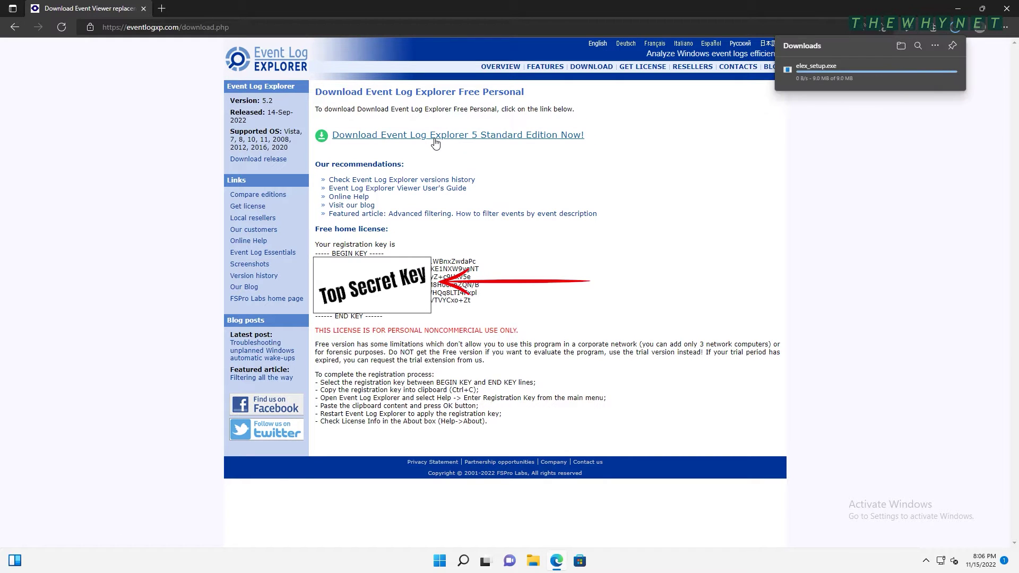
drag(433, 260, 472, 302)
right_click(431, 294)
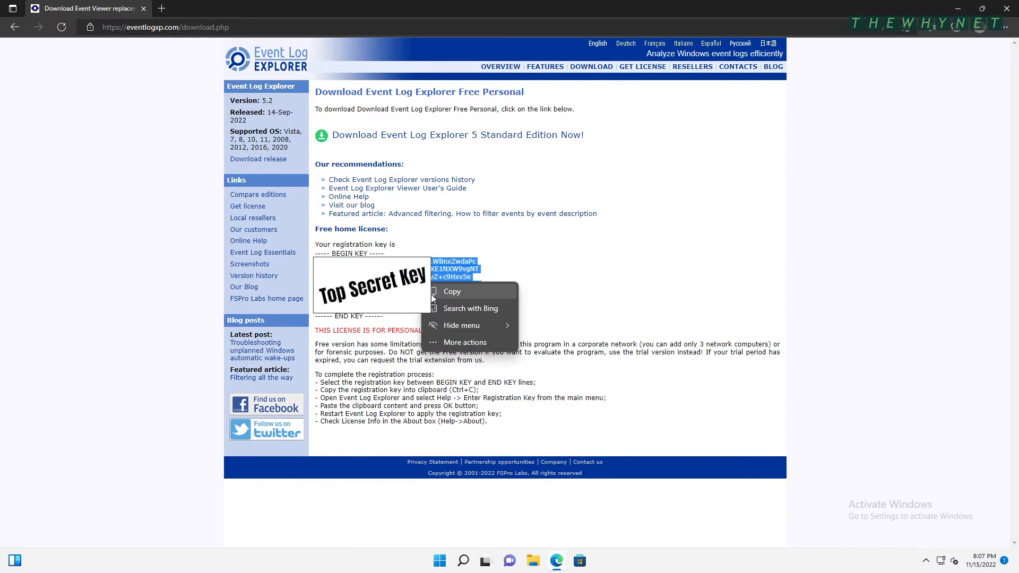
click(458, 292)
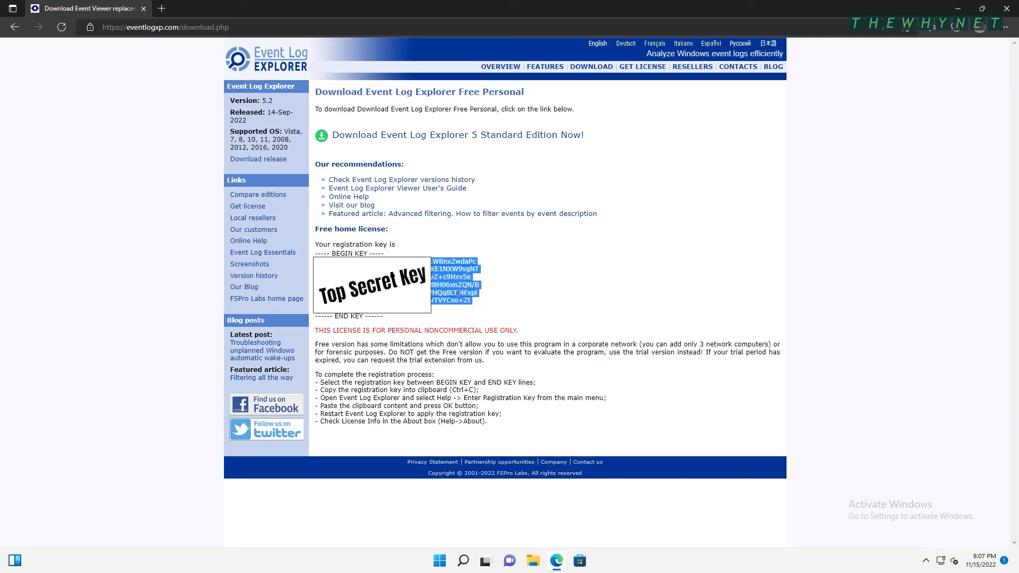
Run the downloaded elex_setup.exe from Edge's Downloads list
click(1004, 29)
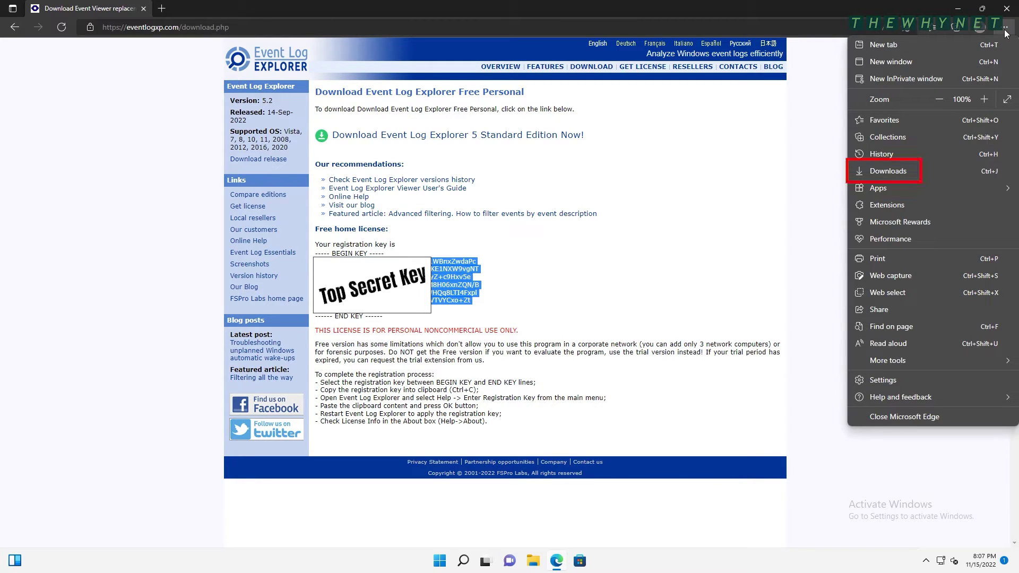
click(896, 172)
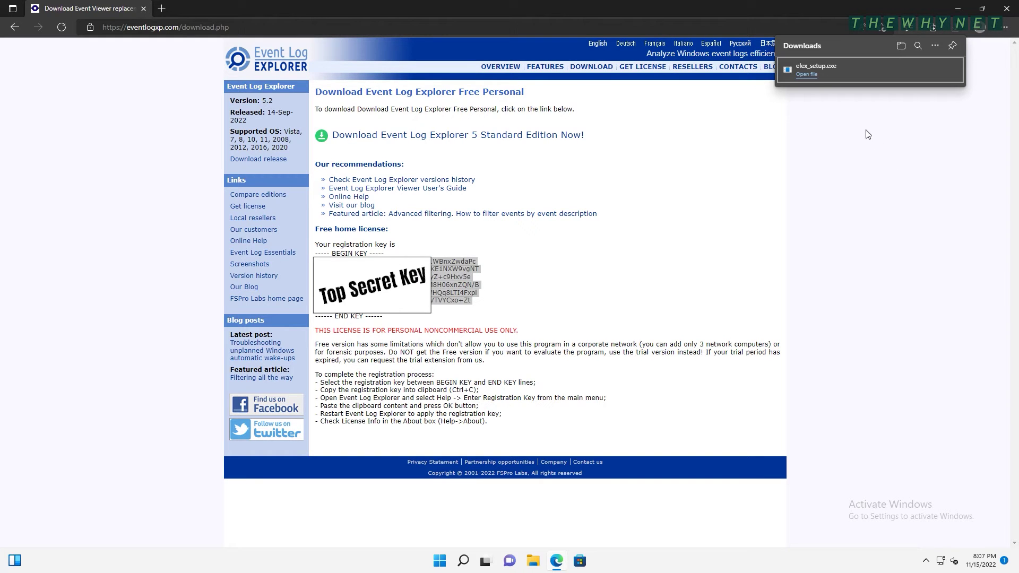
click(806, 74)
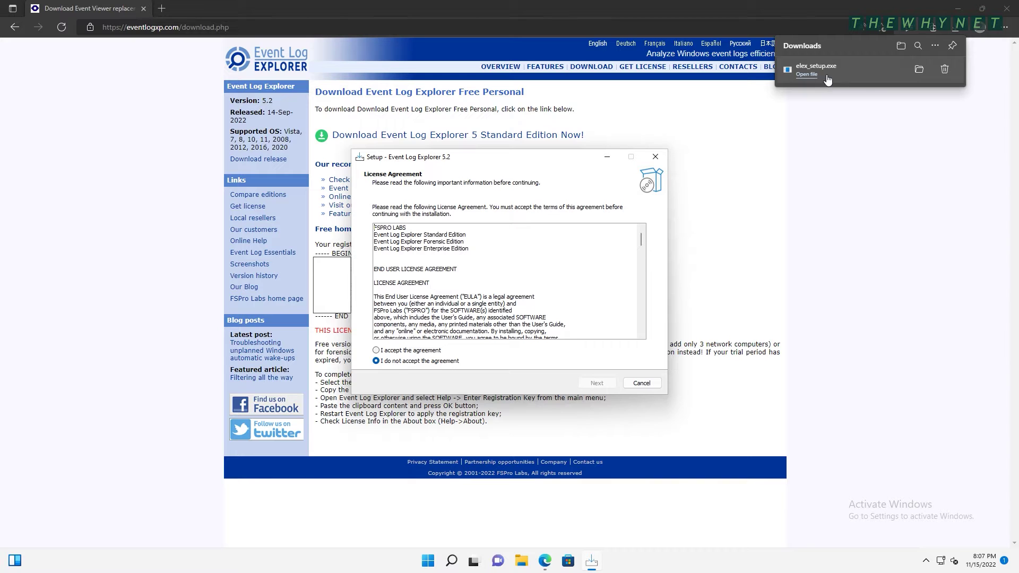
Install Event Log Explorer 5.2 with default folders and a desktop shortcut, then launch it
click(957, 8)
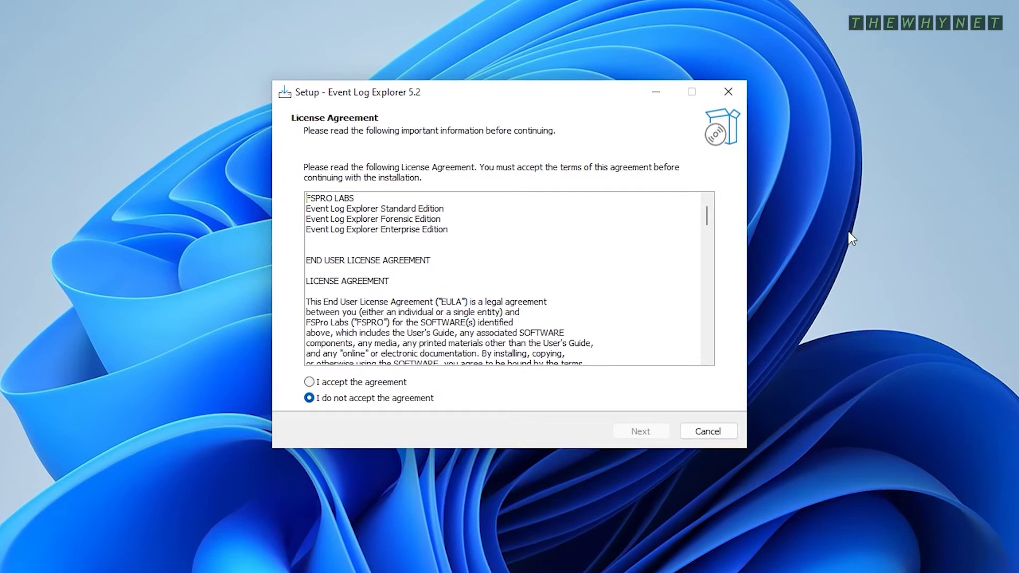
click(399, 362)
click(640, 431)
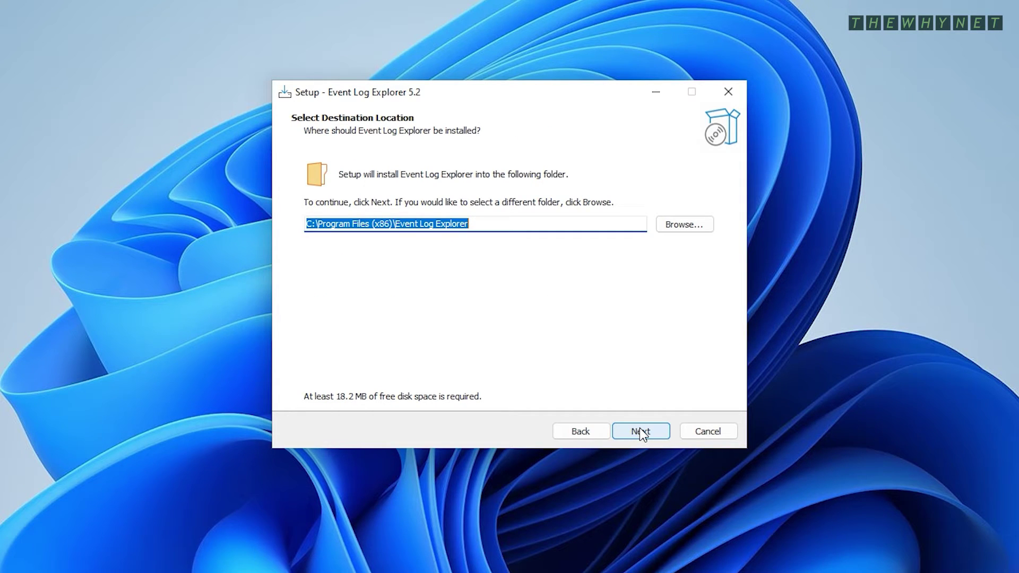
click(640, 431)
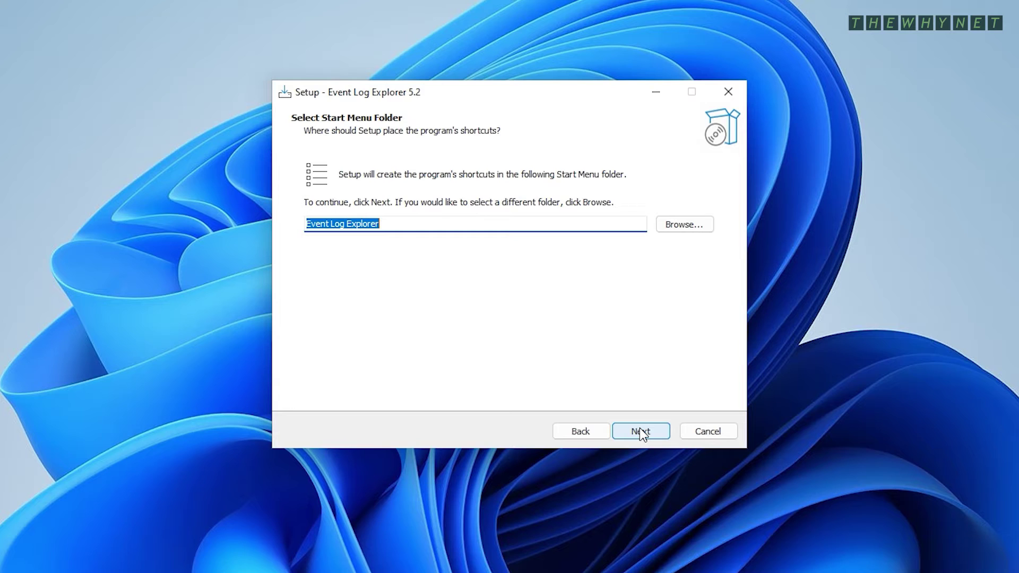
click(640, 430)
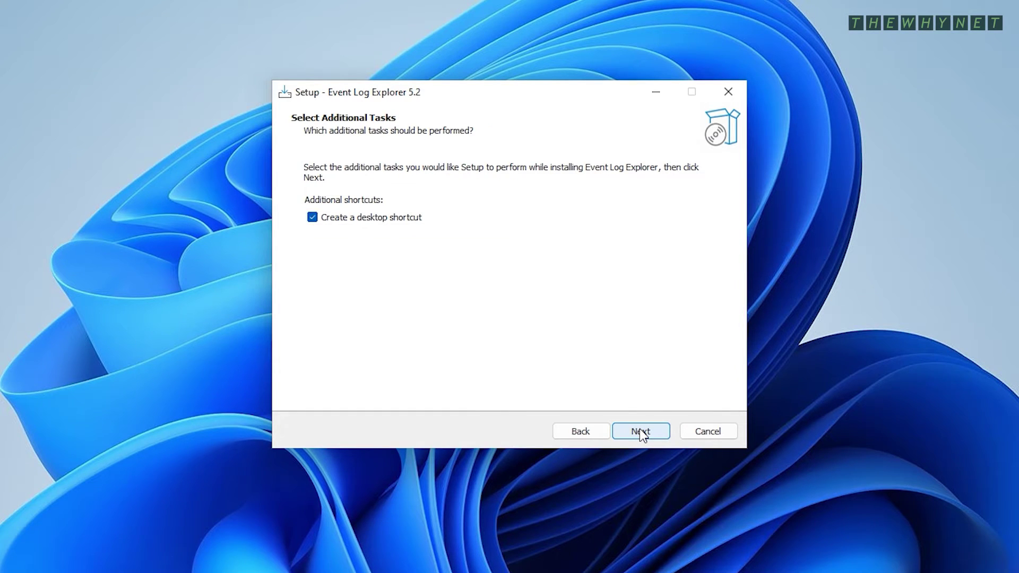
click(641, 433)
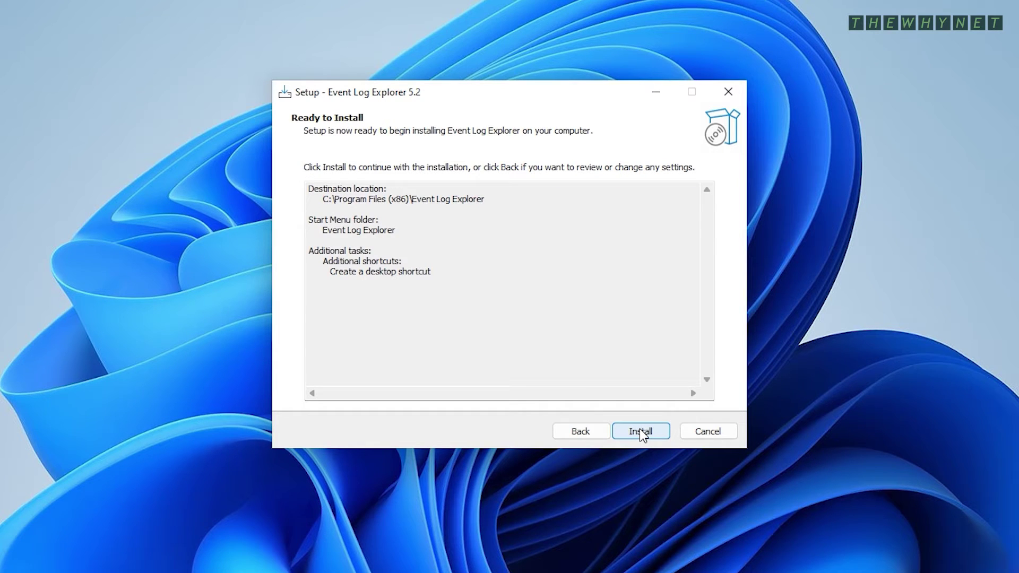
click(641, 431)
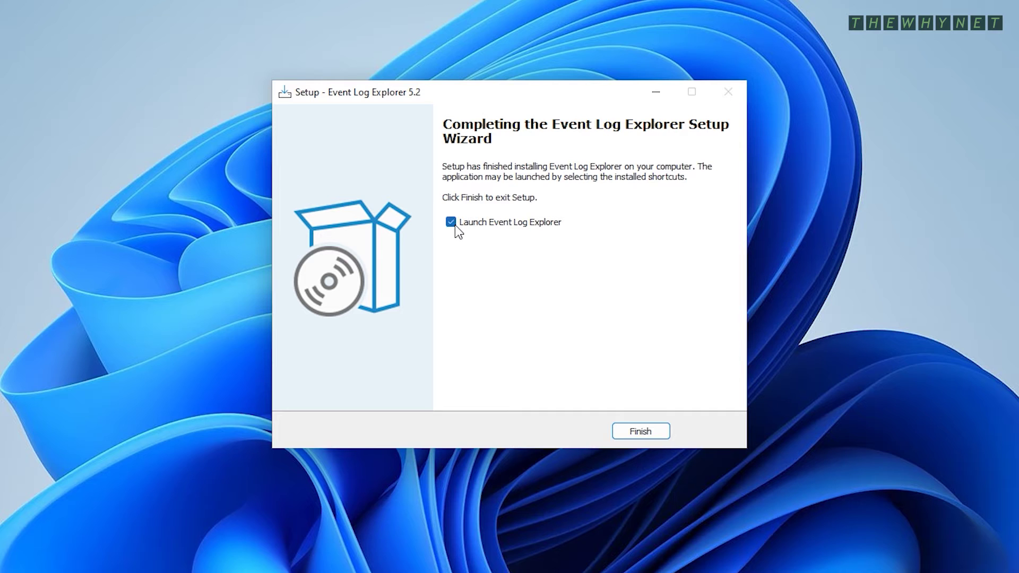
click(640, 434)
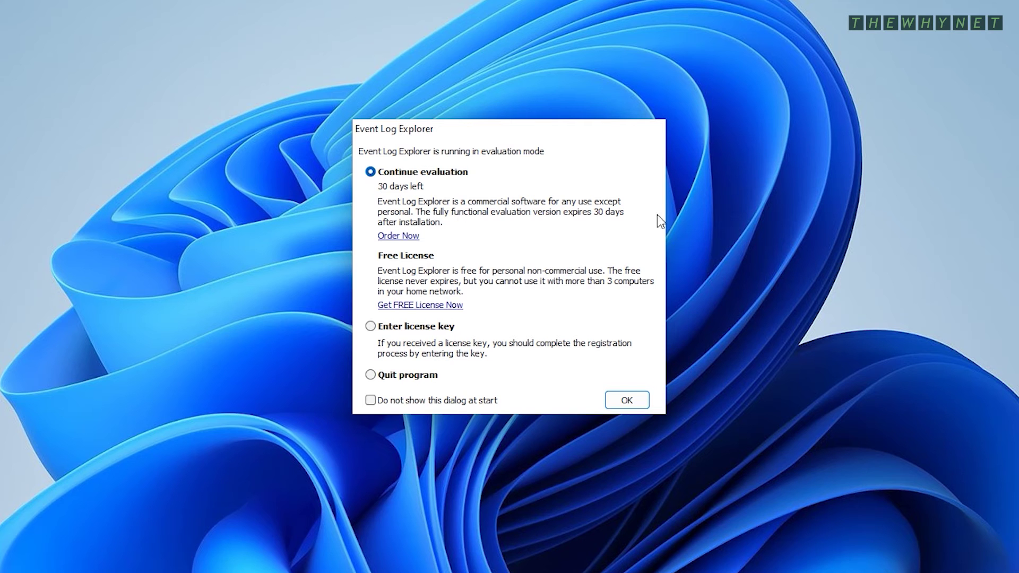
Register Event Log Explorer with the copied free registration key
click(412, 328)
click(621, 402)
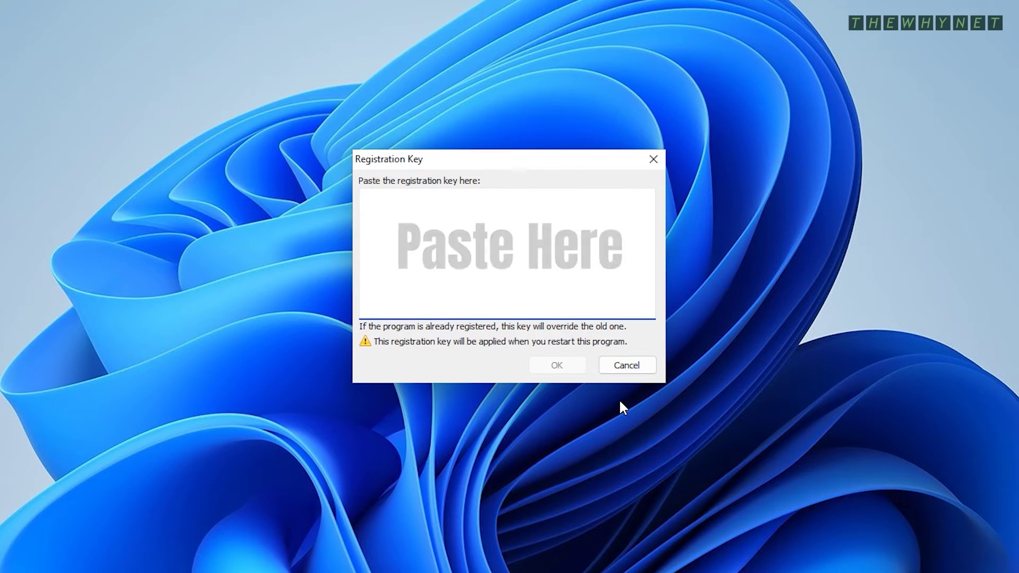
click(571, 359)
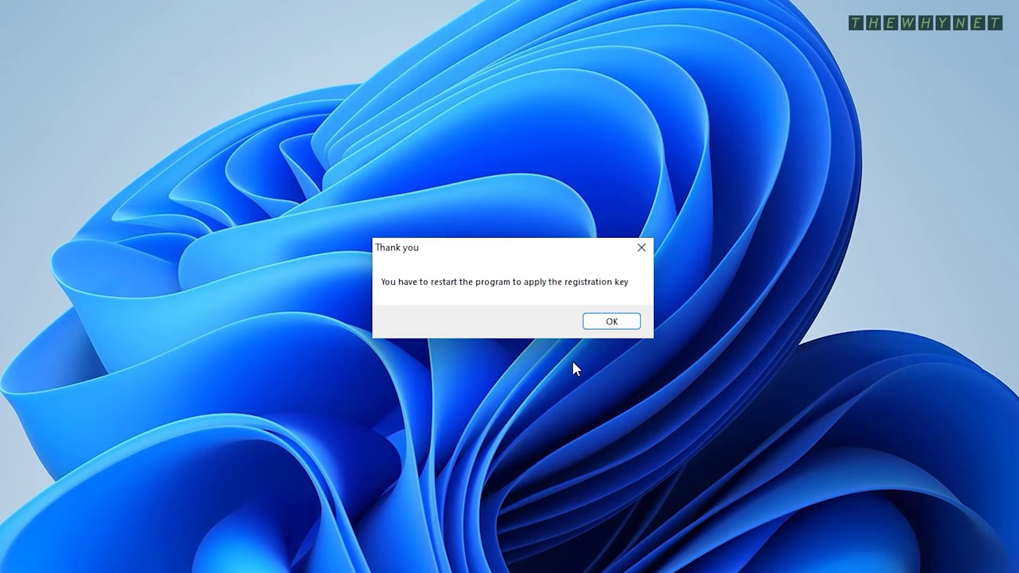
click(609, 322)
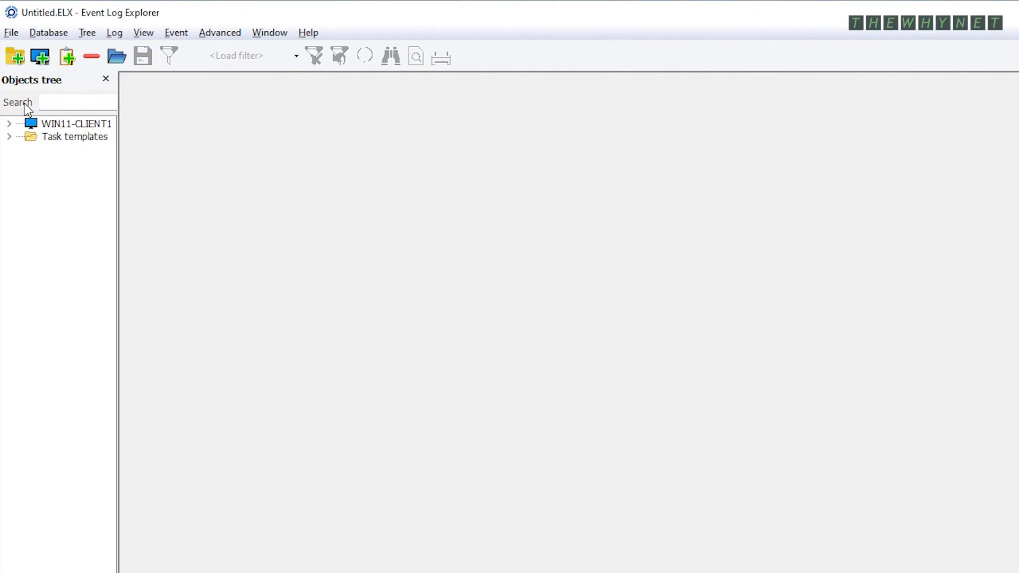
Remove WIN11-CLIENT1 from the Objects tree, then start adding a new computer
click(28, 122)
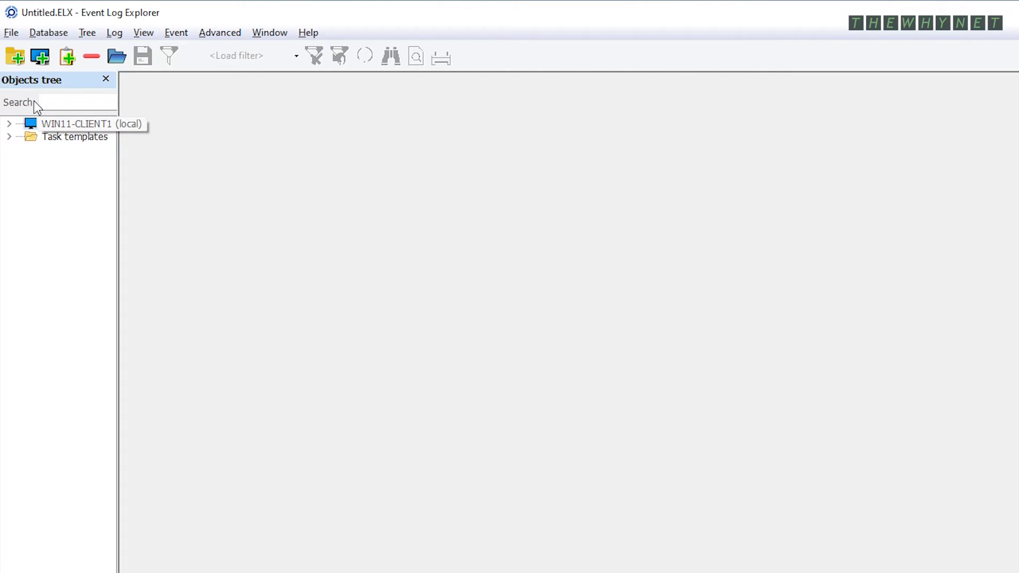
click(88, 58)
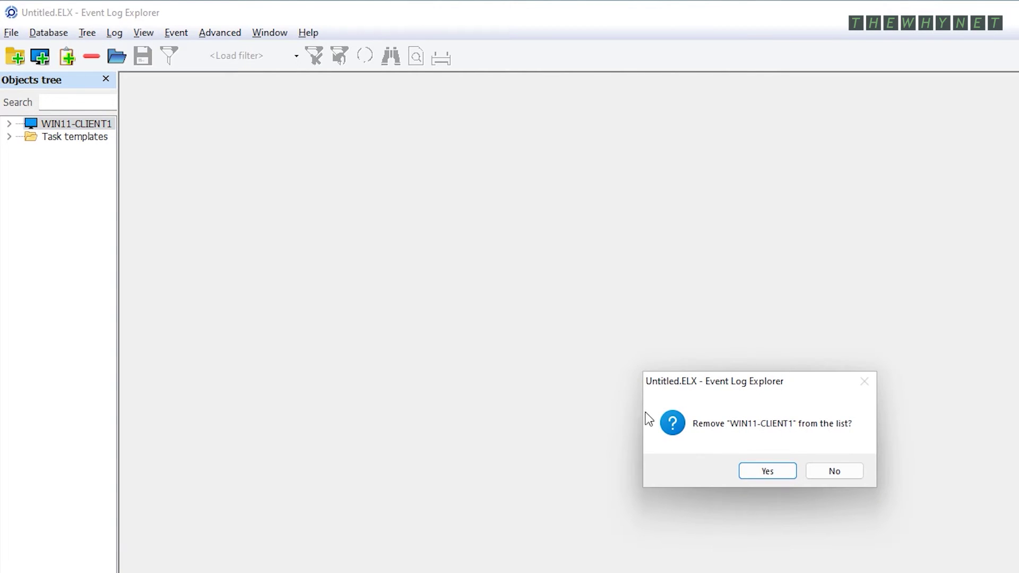
click(762, 474)
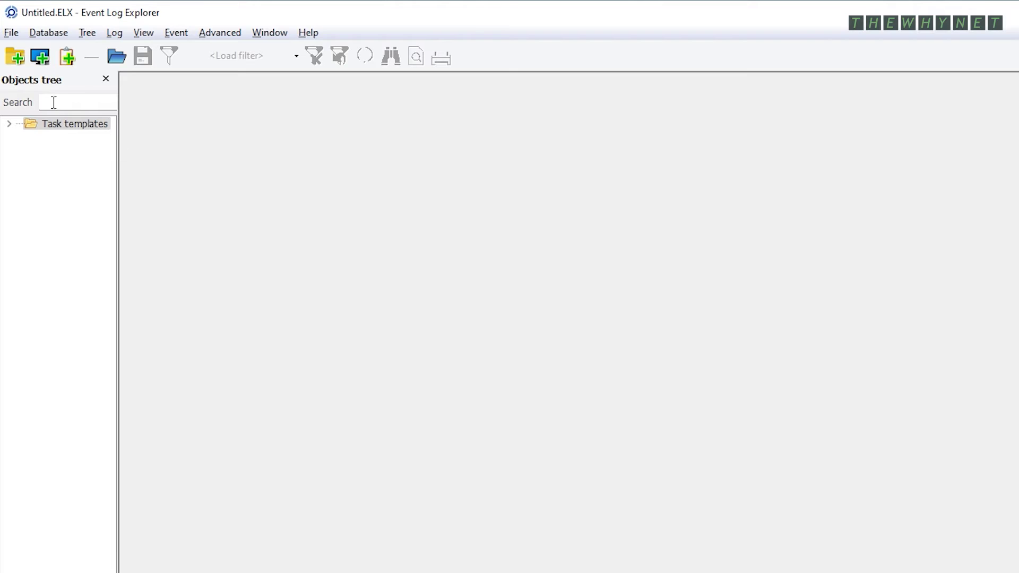
click(28, 125)
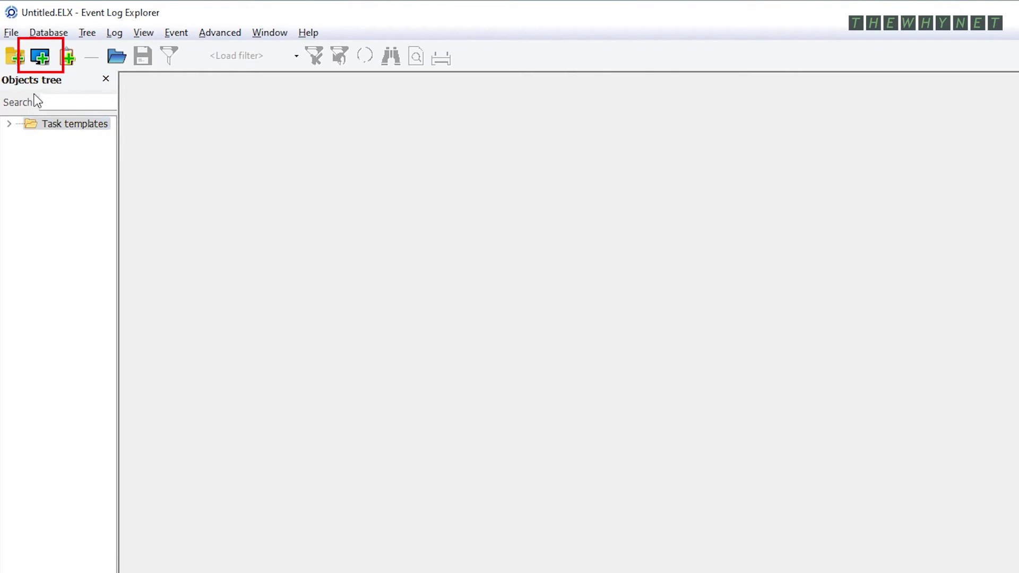
click(41, 57)
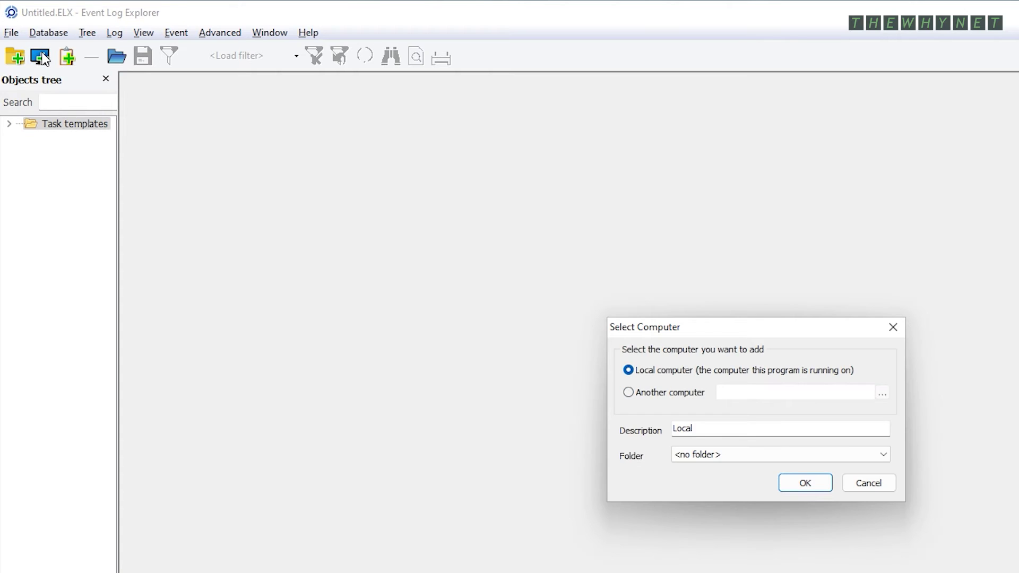
Add remote computer dc1, expand its logs, and widen the tree to show full names
click(629, 392)
click(748, 393)
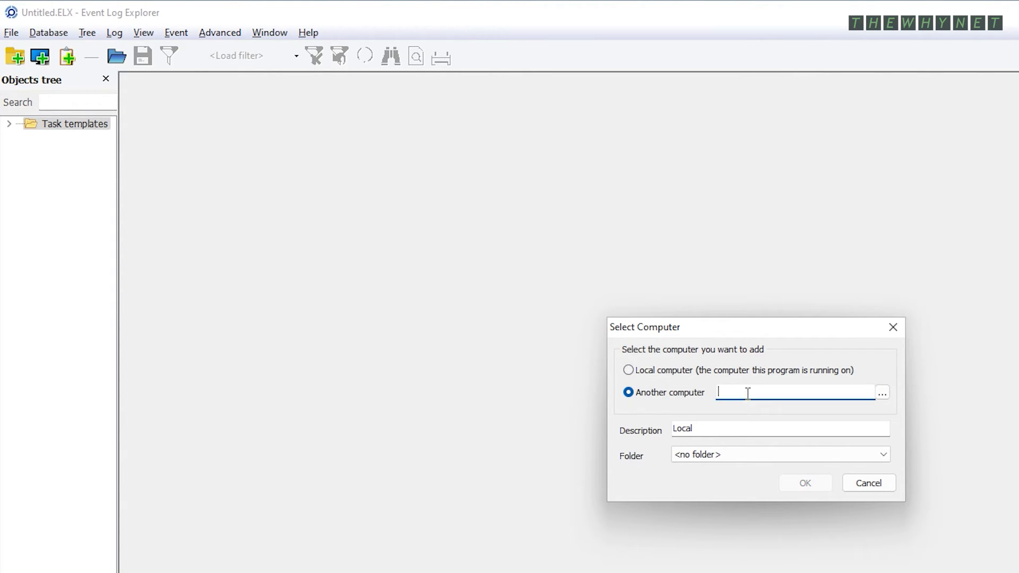
text(dc1)
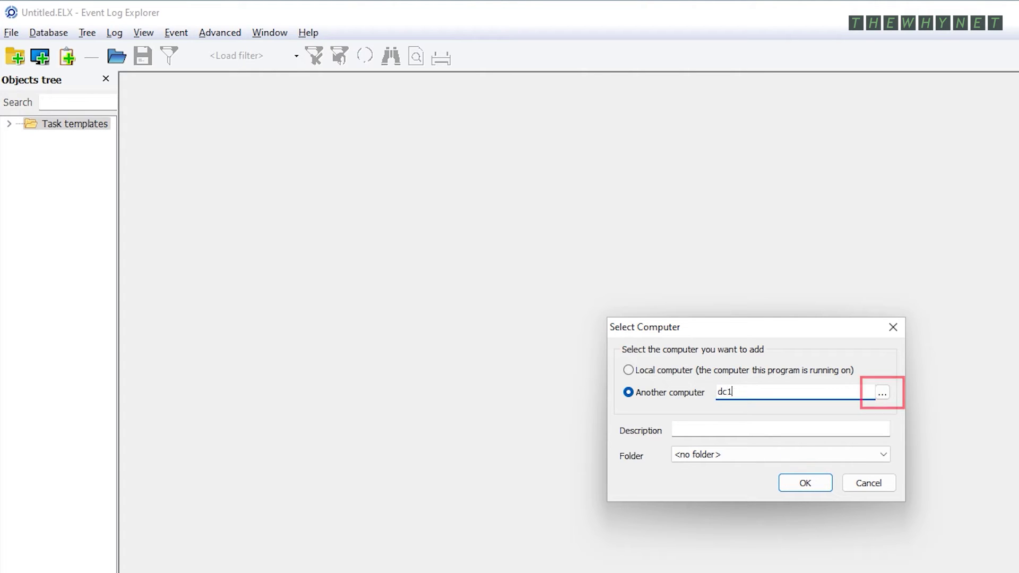
click(794, 485)
double_click(38, 126)
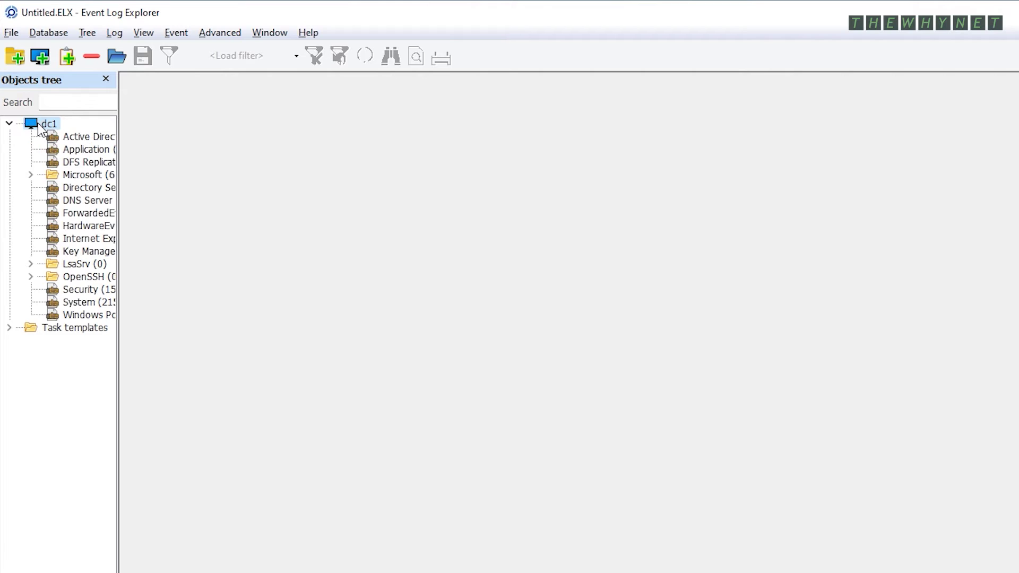
drag(118, 160, 234, 174)
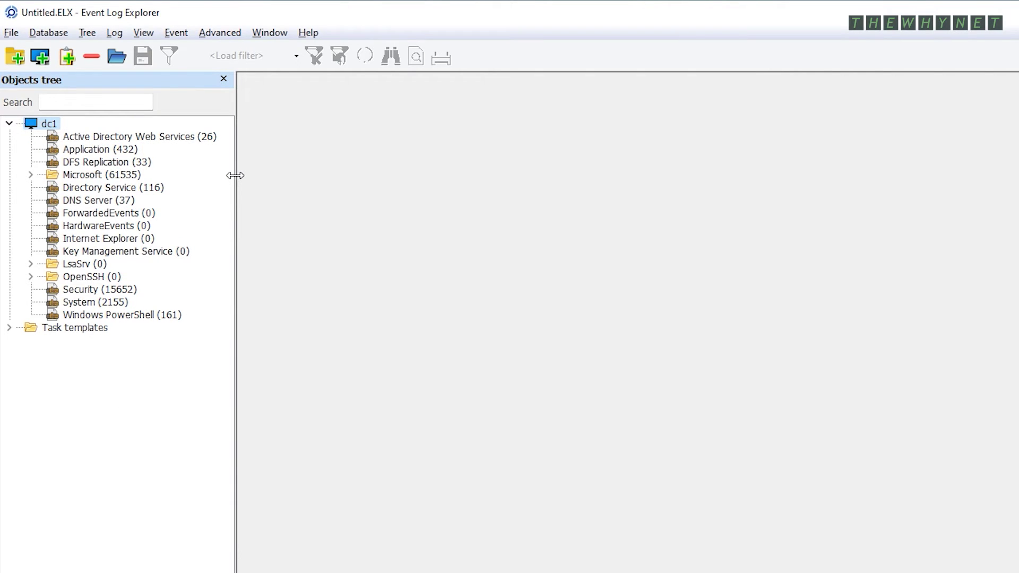
Open dc1's Application log and browse its events, including the VSS 8193 Error
double_click(95, 152)
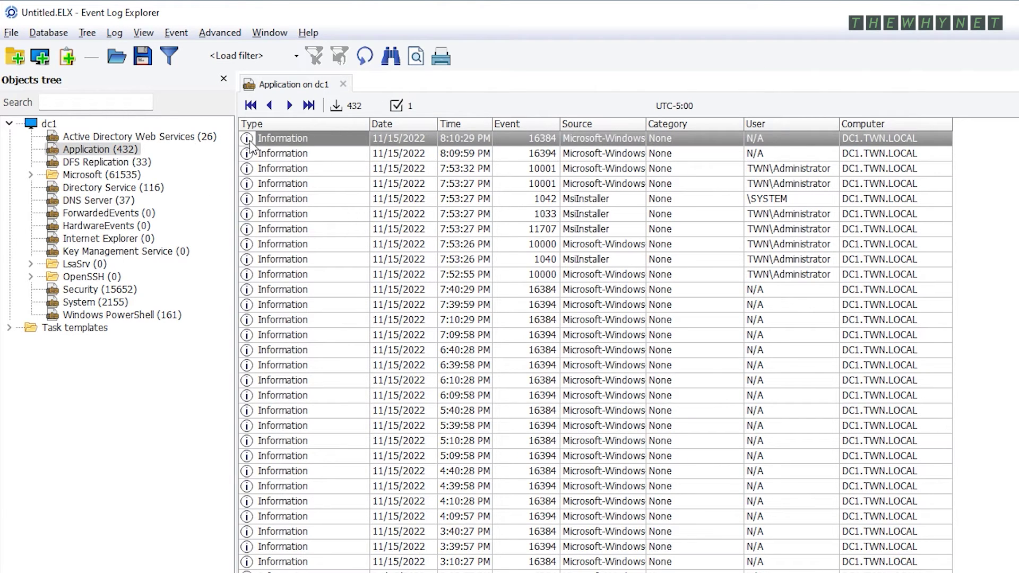
click(283, 153)
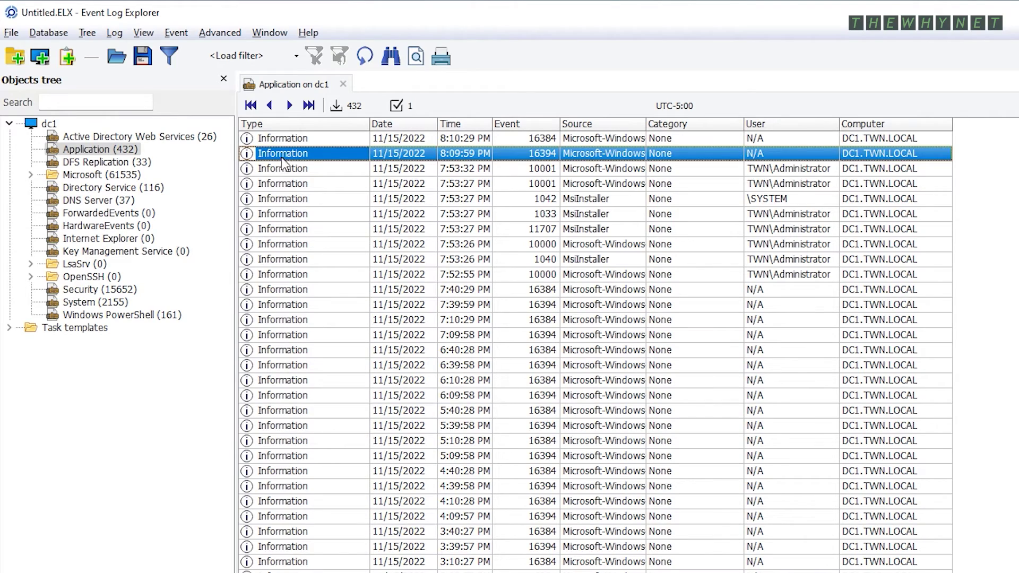
click(282, 173)
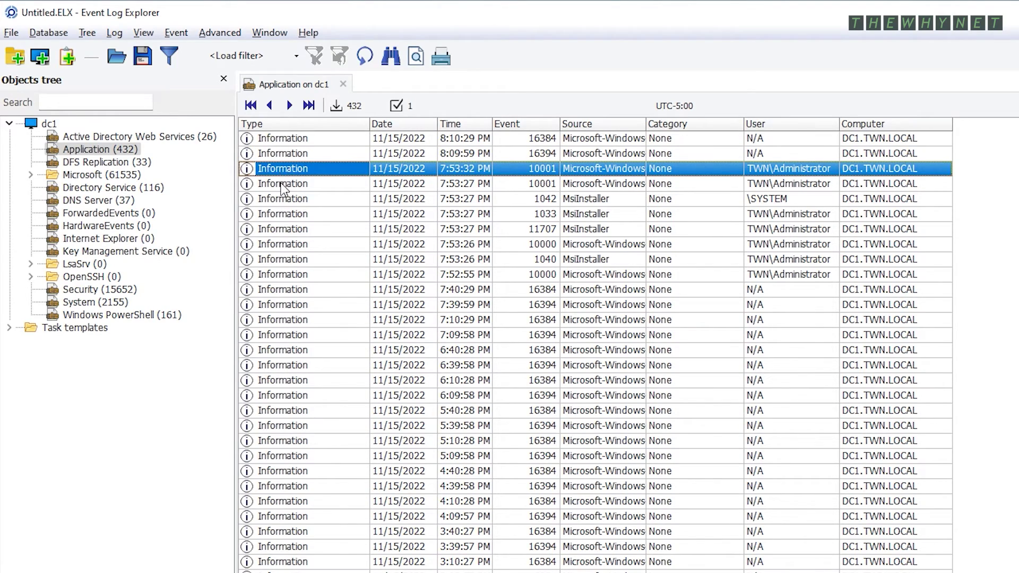
click(283, 185)
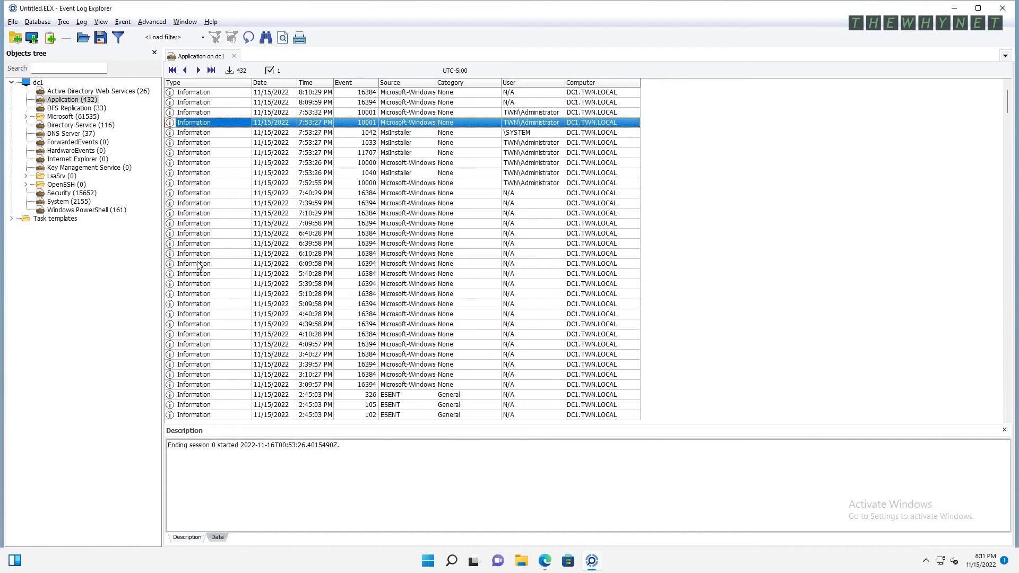
click(236, 323)
key(Down)
key(Down)
key(Down)
key(Down)
key(Down)
key(Down)
key(Down)
key(Down)
key(Down)
key(Down)
key(Down)
key(Down)
key(Down)
key(Down)
key(Down)
key(Down)
key(Down)
key(Down)
key(Down)
key(Down)
key(Down)
key(Down)
key(Down)
key(Down)
key(Down)
key(Down)
key(Down)
key(Down)
key(Down)
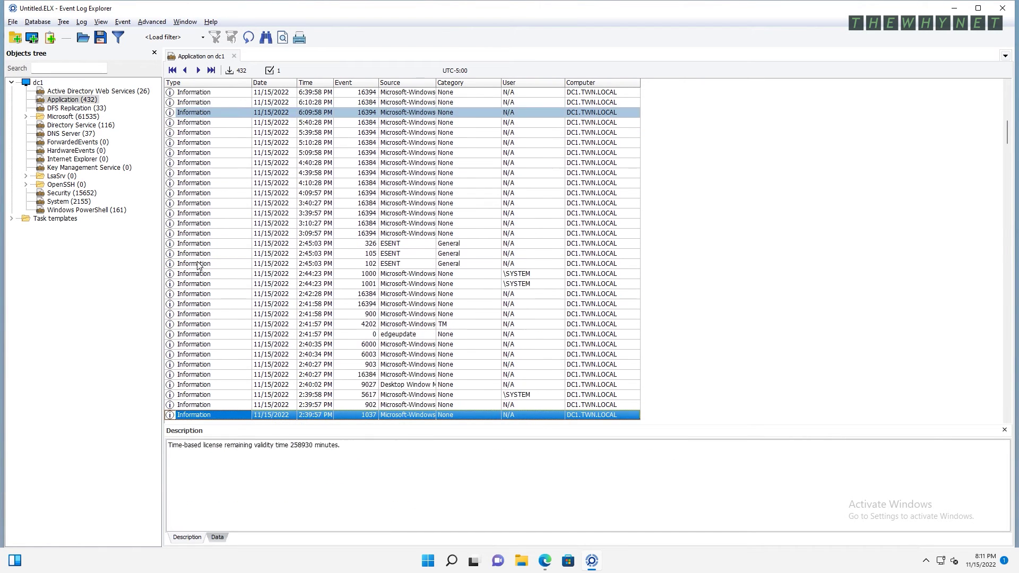
key(Down)
key(Down)
key(Down)
key(Down)
key(Down)
key(Down)
click(190, 266)
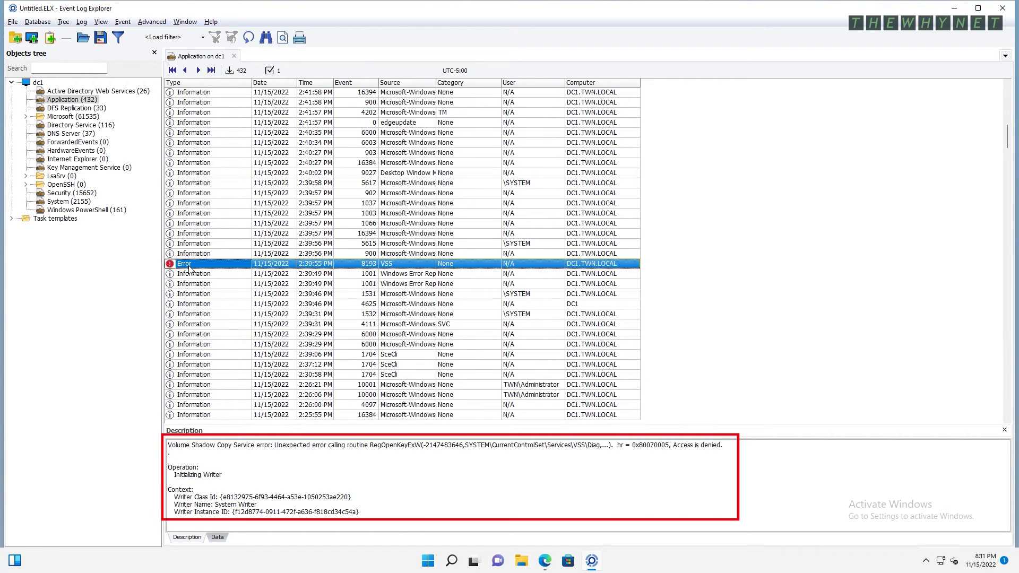
click(194, 256)
Quick-filter the Application log by Type <> "Information" and review the remaining Warnings and Errors
right_click(195, 258)
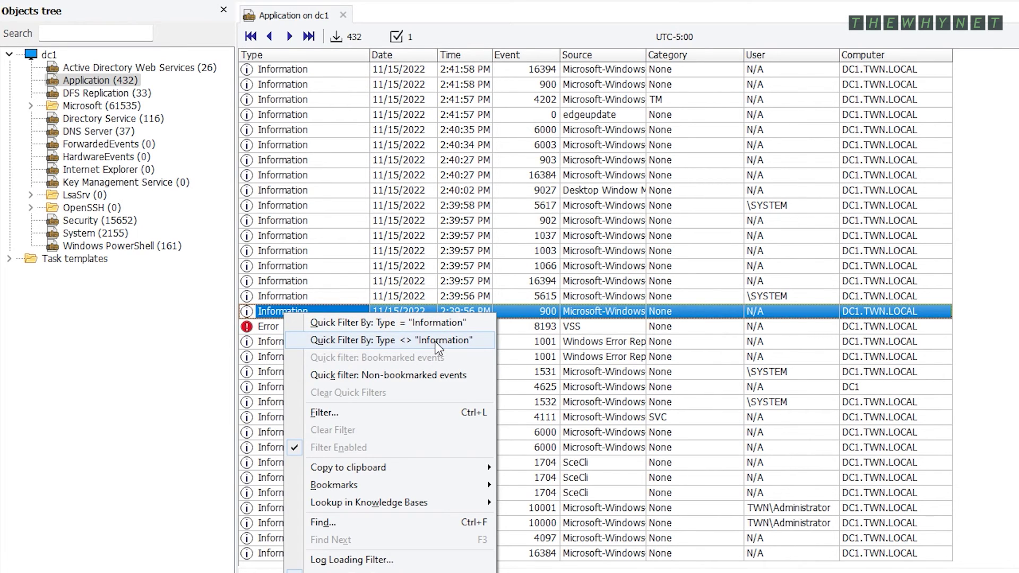
click(437, 342)
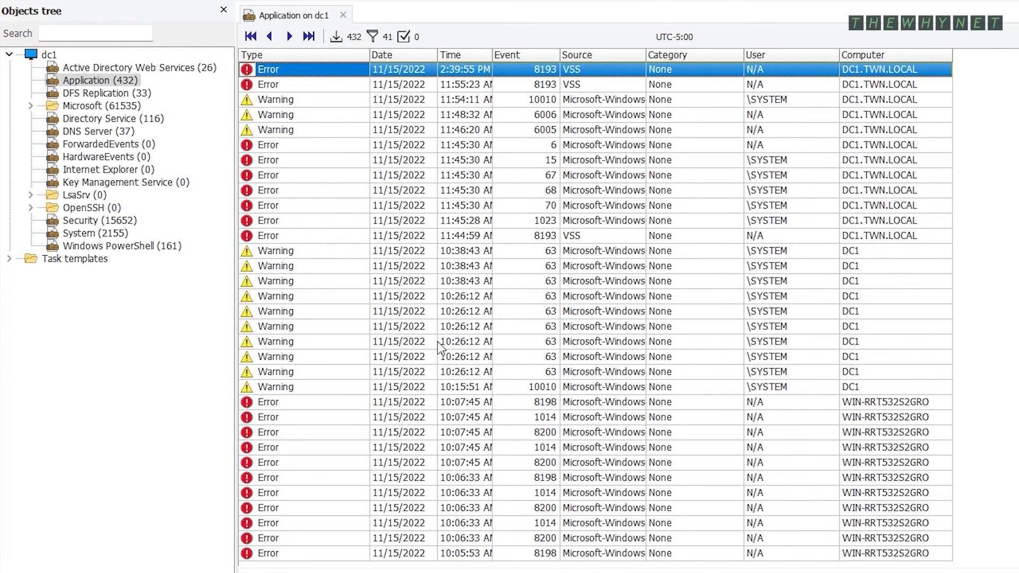
click(292, 100)
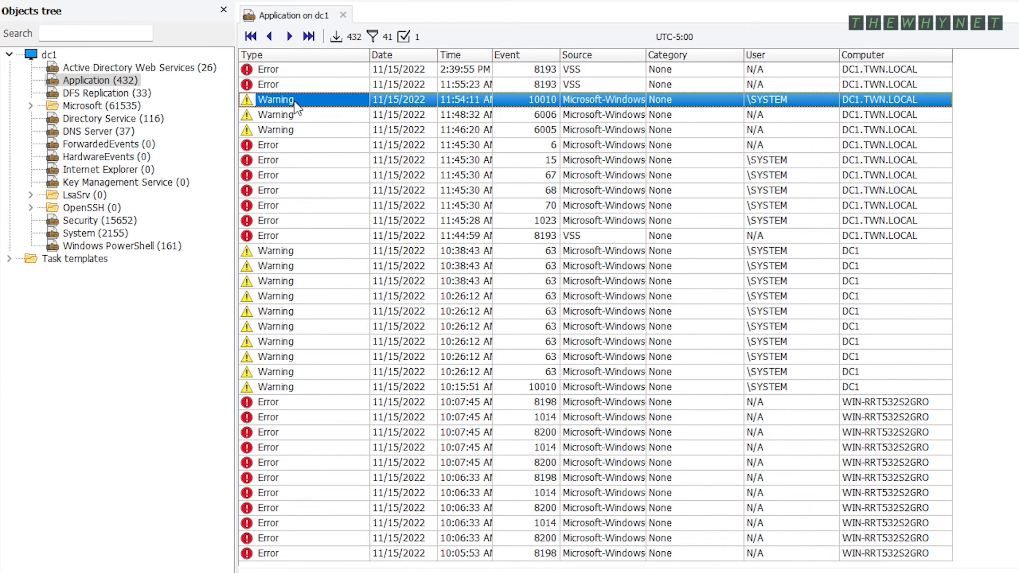
click(302, 150)
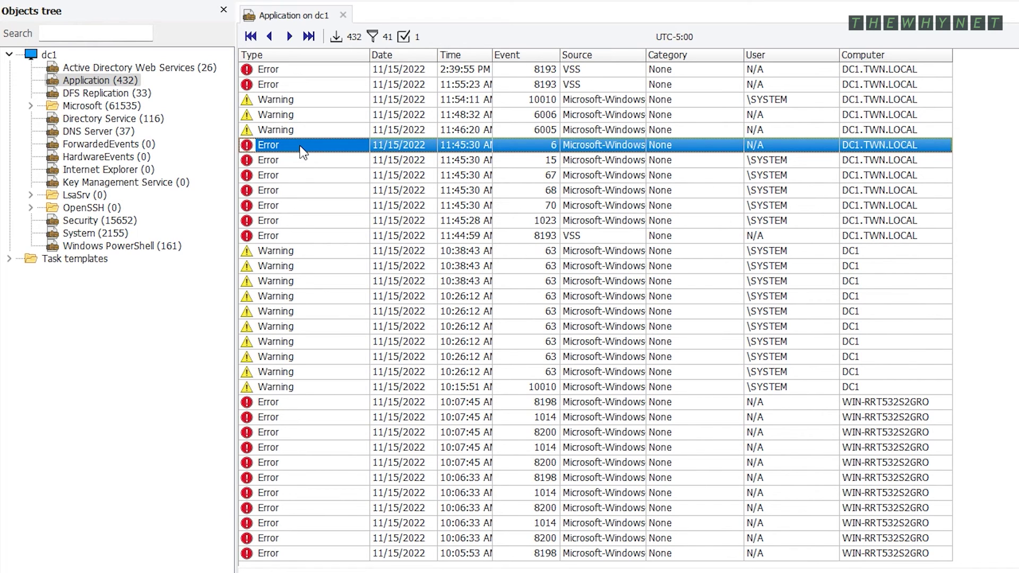
click(303, 254)
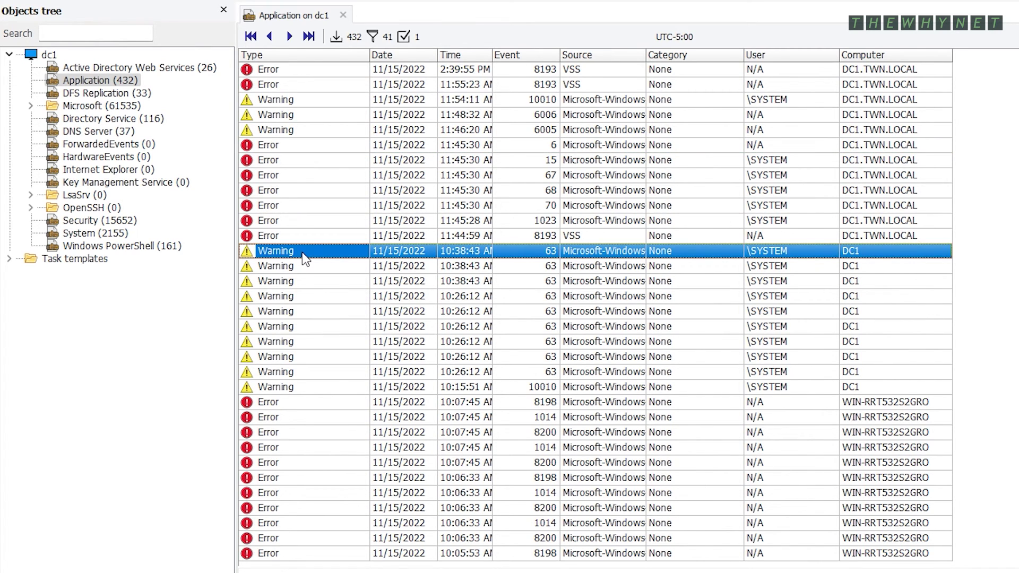
Open dc1's DFS Replication log and Microsoft > Windows > DHCP-Server > DhcpAdminEvents in new tabs
click(139, 96)
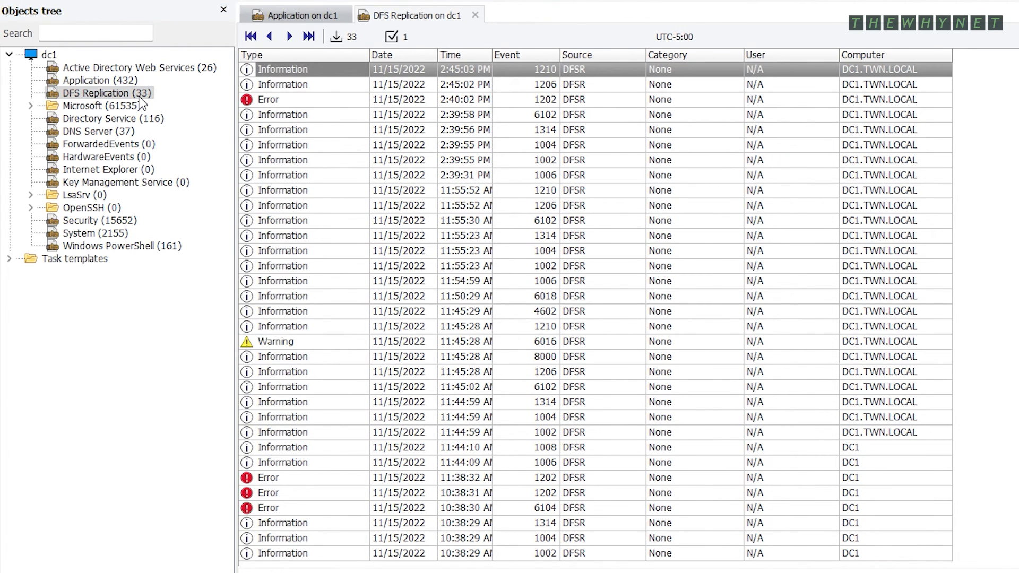
double_click(105, 106)
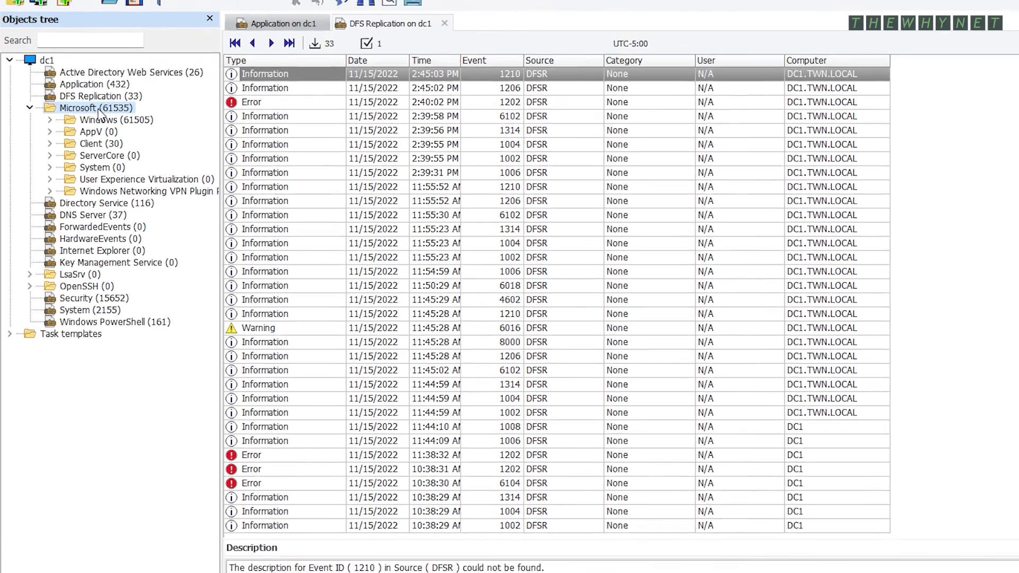
click(85, 126)
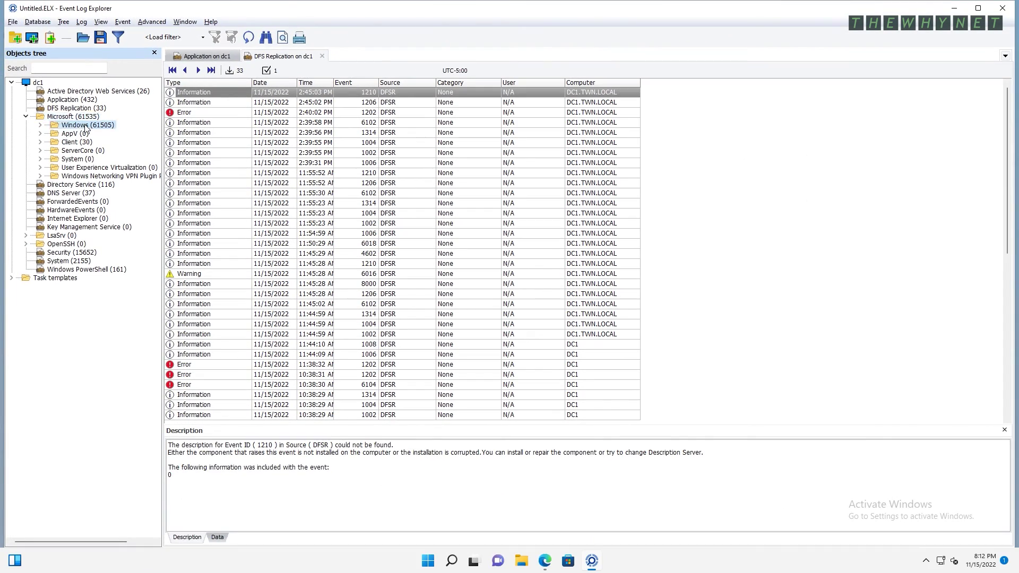
double_click(86, 126)
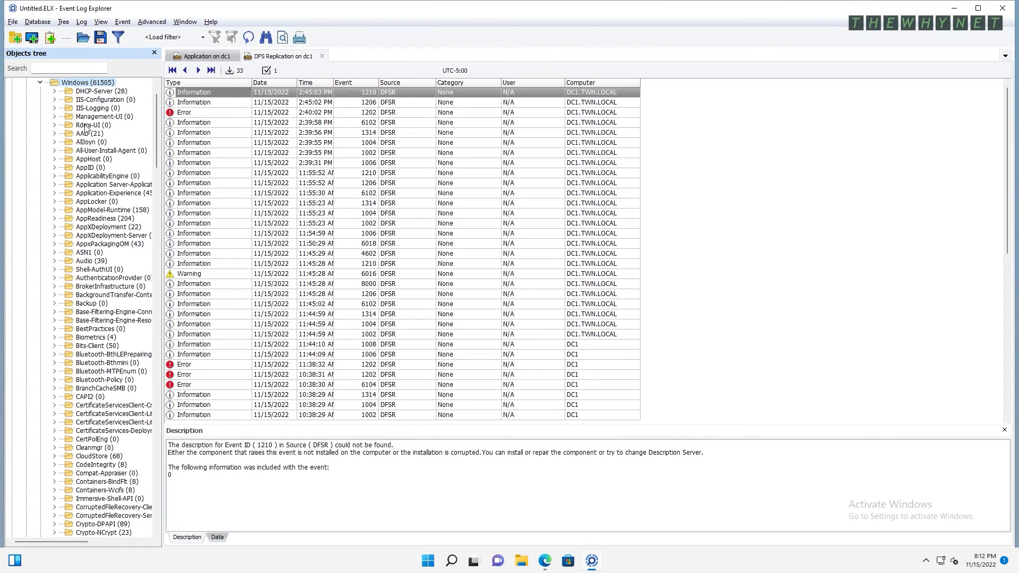
click(96, 93)
double_click(96, 93)
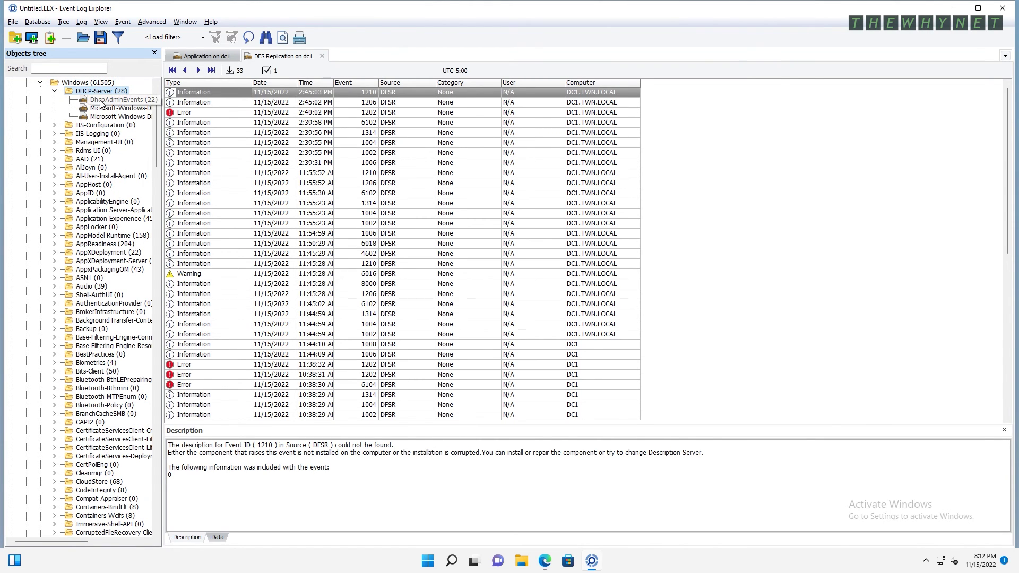
double_click(101, 99)
click(40, 81)
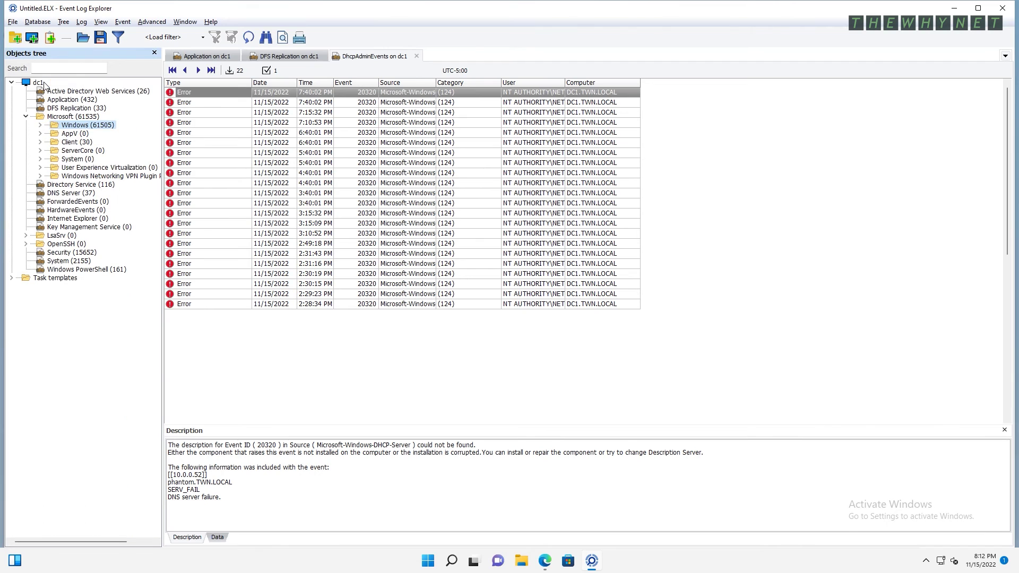
Open the Directory Service log in a new tab and quick-filter it to Warning events
double_click(67, 186)
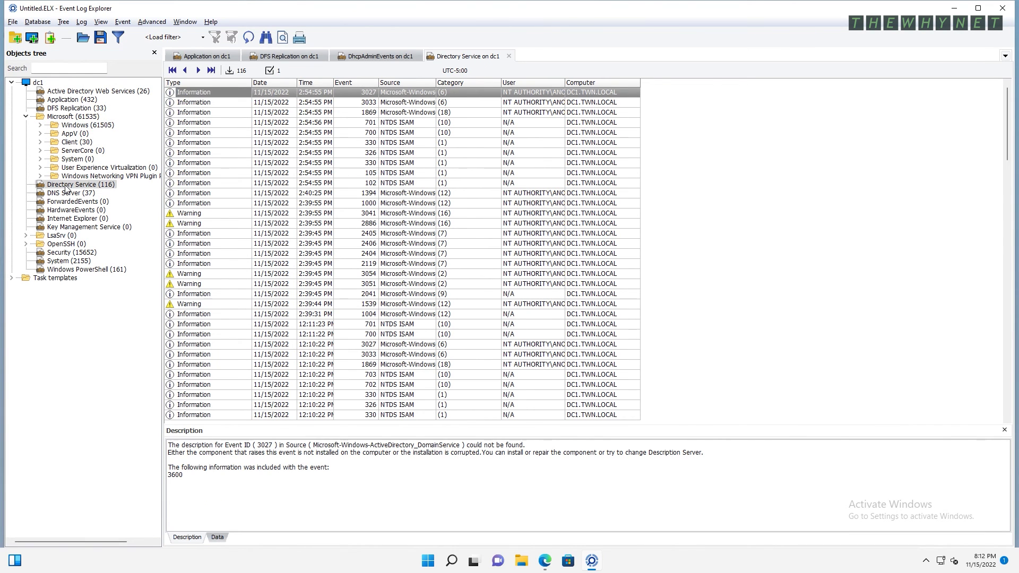
click(181, 215)
right_click(181, 215)
click(215, 222)
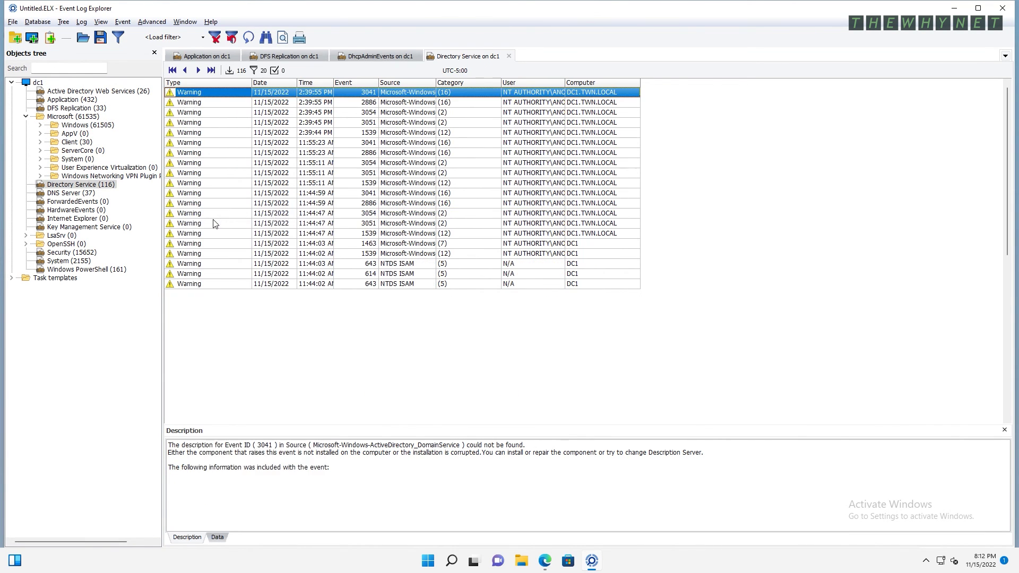
click(192, 204)
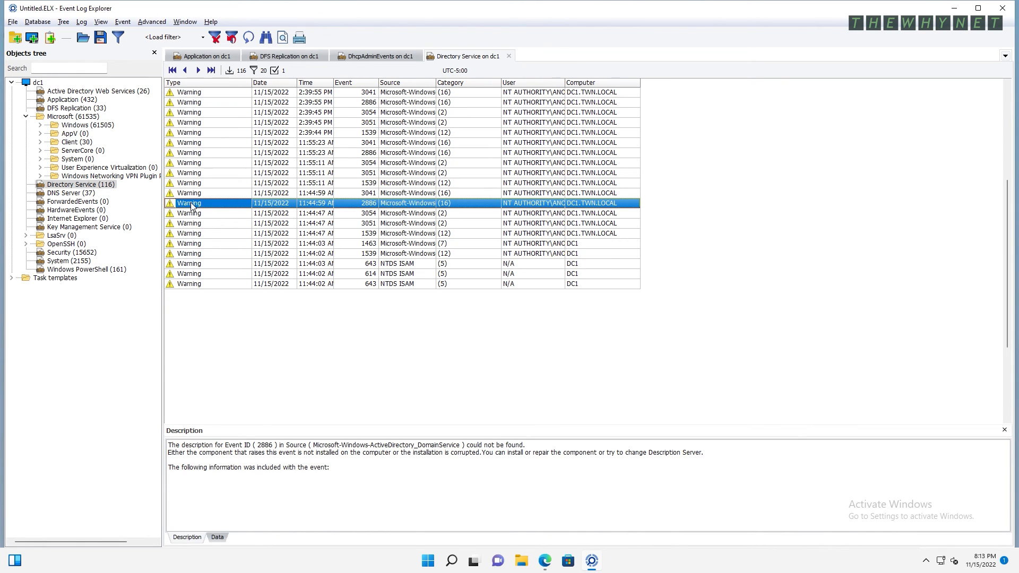
Clear the Warning filter and quick-filter by Category (12), leaving 14 events
click(233, 38)
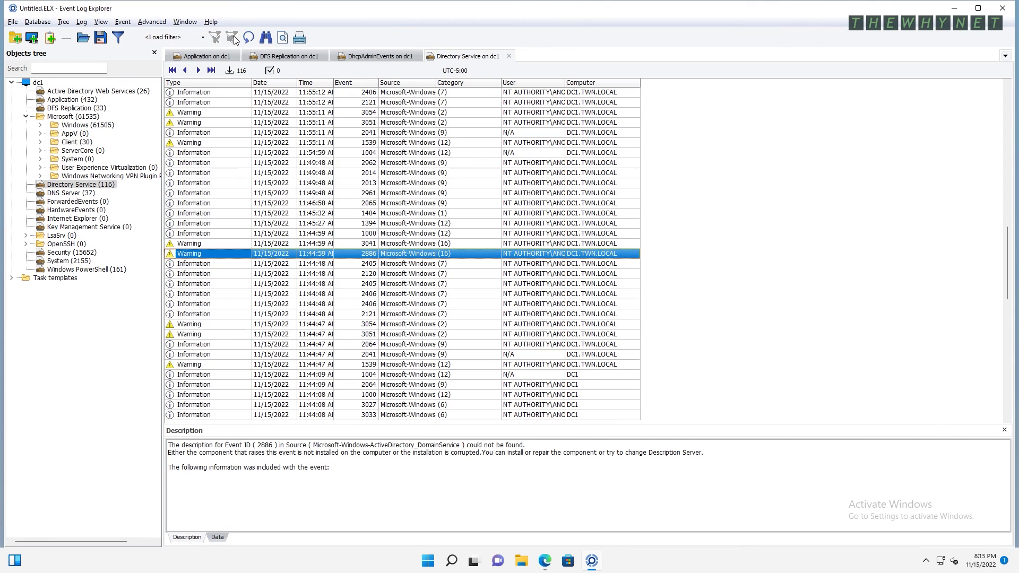
right_click(448, 224)
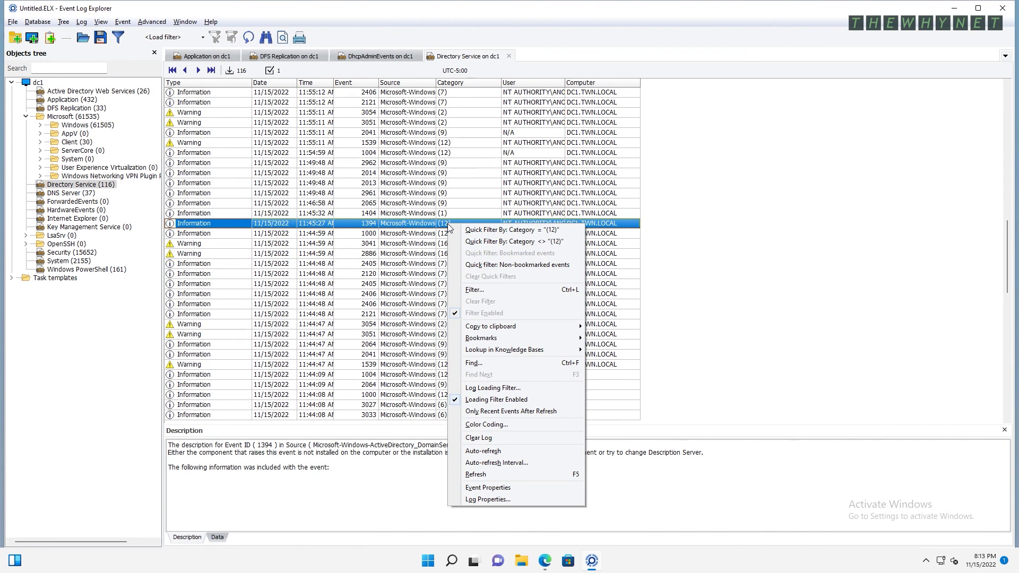
click(496, 231)
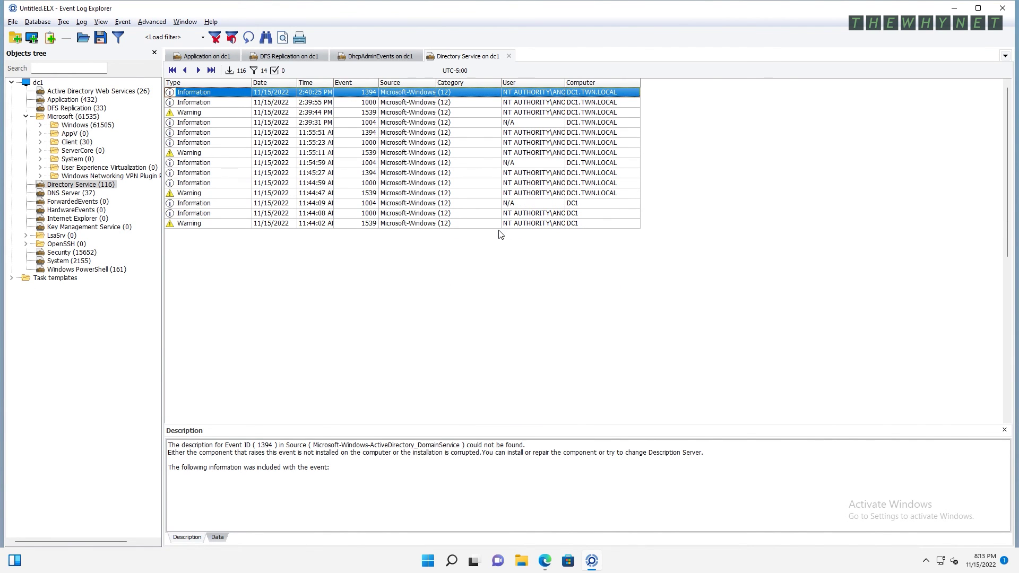
Open the System log in its own tab, filtered to Source Microsoft-Windows-Kernel-Power (33 of 2156 events)
click(65, 262)
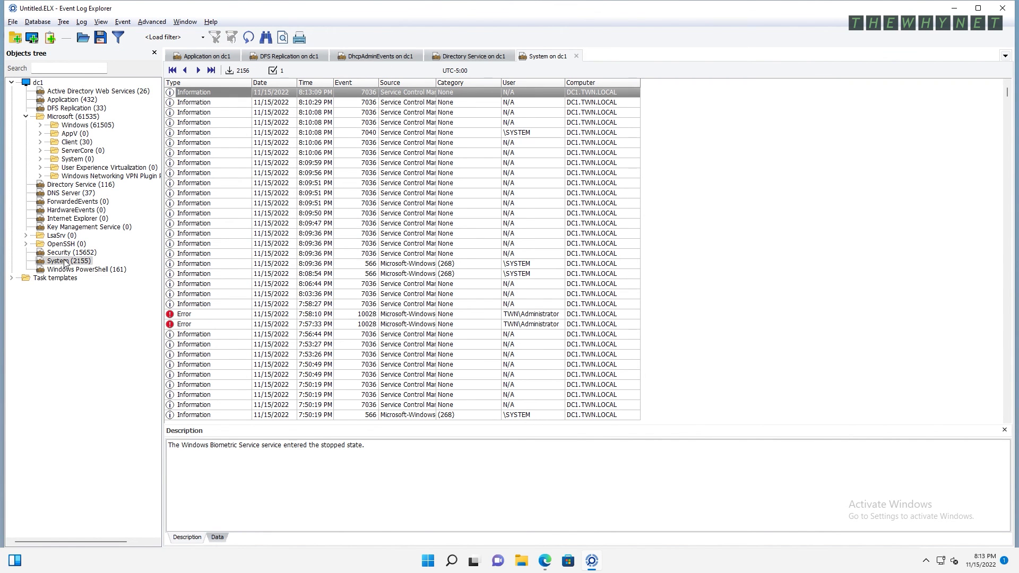
click(432, 267)
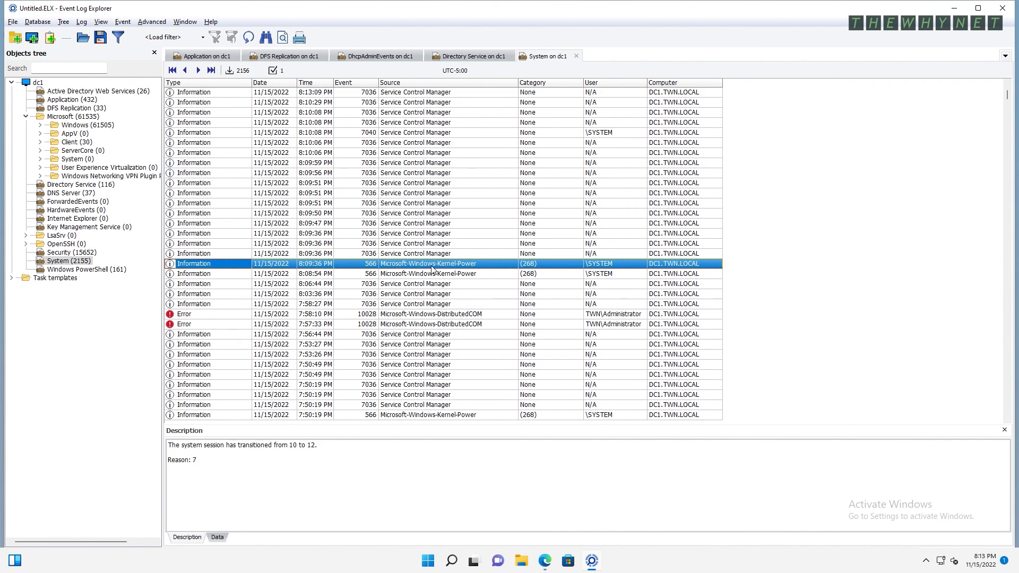
right_click(432, 269)
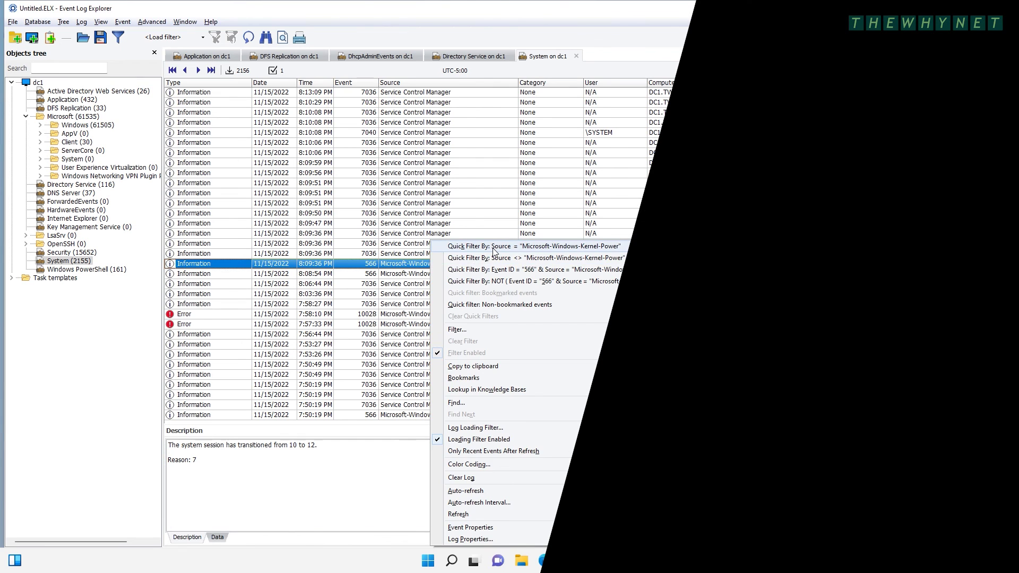
click(495, 246)
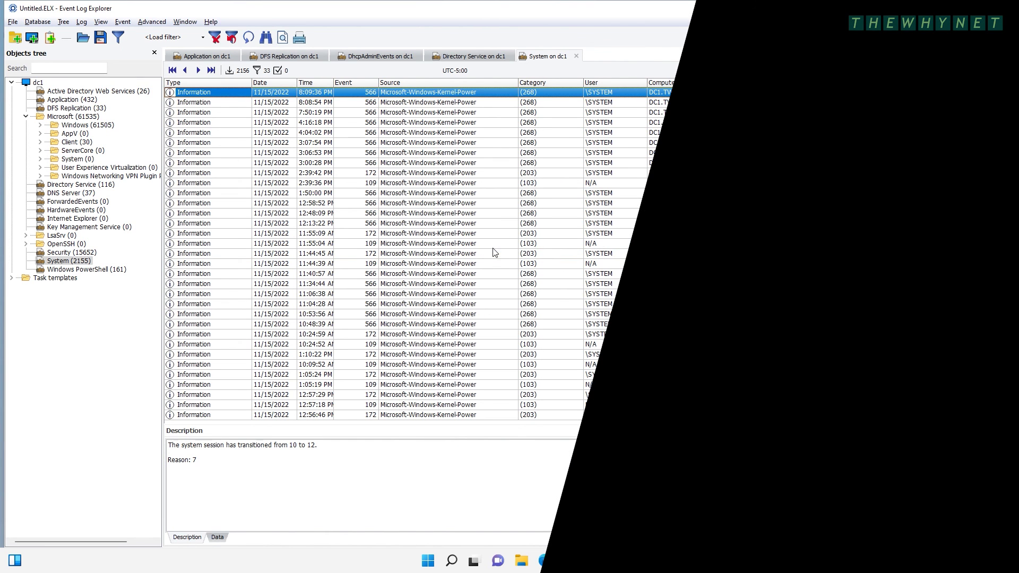
key(Down)
key(Down)
key(Down)
key(Down)
key(Down)
key(Down)
key(Down)
key(Down)
key(Down)
key(Down)
key(Down)
key(Down)
key(Down)
key(Down)
key(Down)
key(Down)
key(Down)
key(Down)
key(Down)
key(Down)
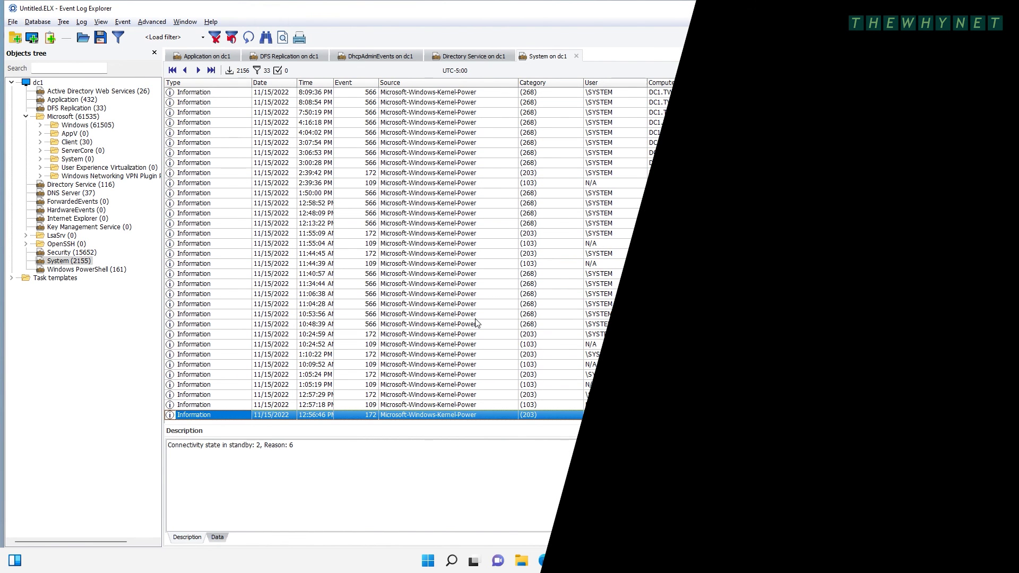